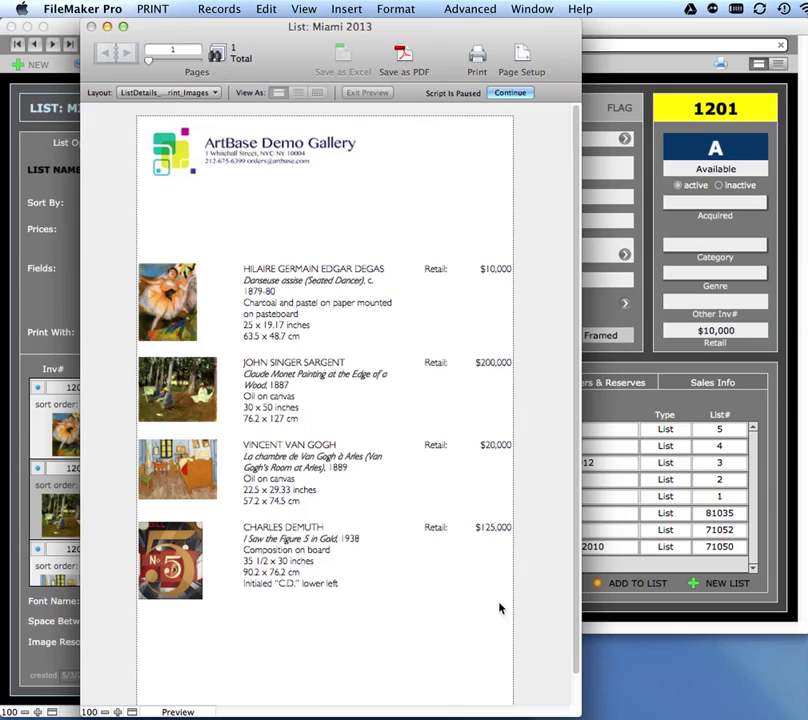
Leave the existing list and create a new list named Miami 2013 from the four current inventory records
{"action": "left_click", "coordinate": [526, 93]}
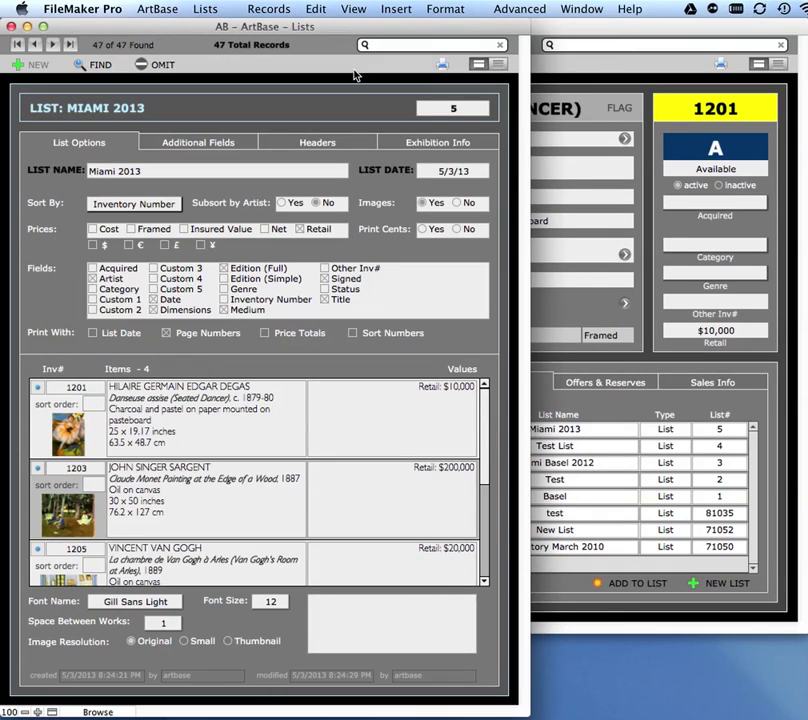
{"action": "left_click", "coordinate": [11, 26]}
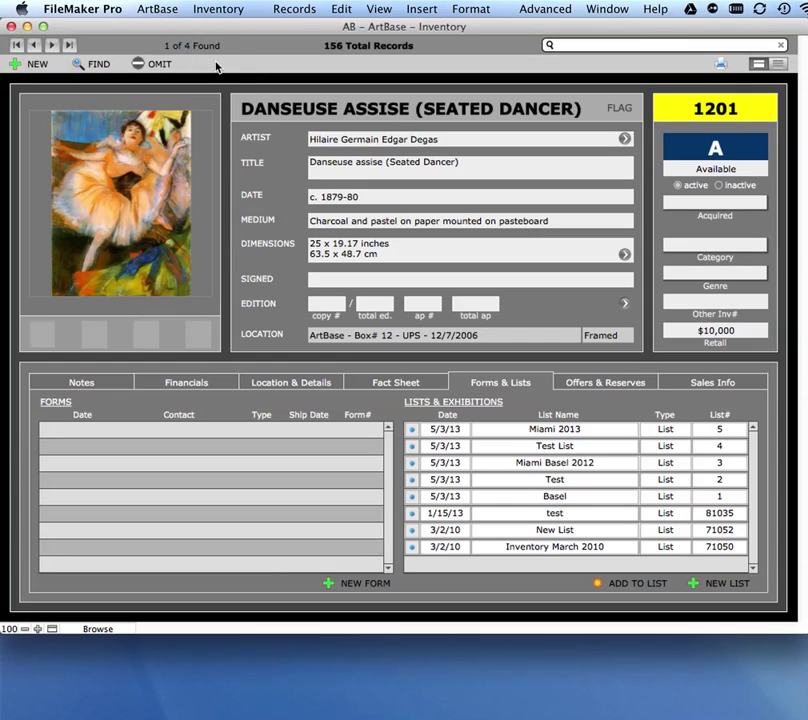
{"action": "left_click", "coordinate": [219, 11]}
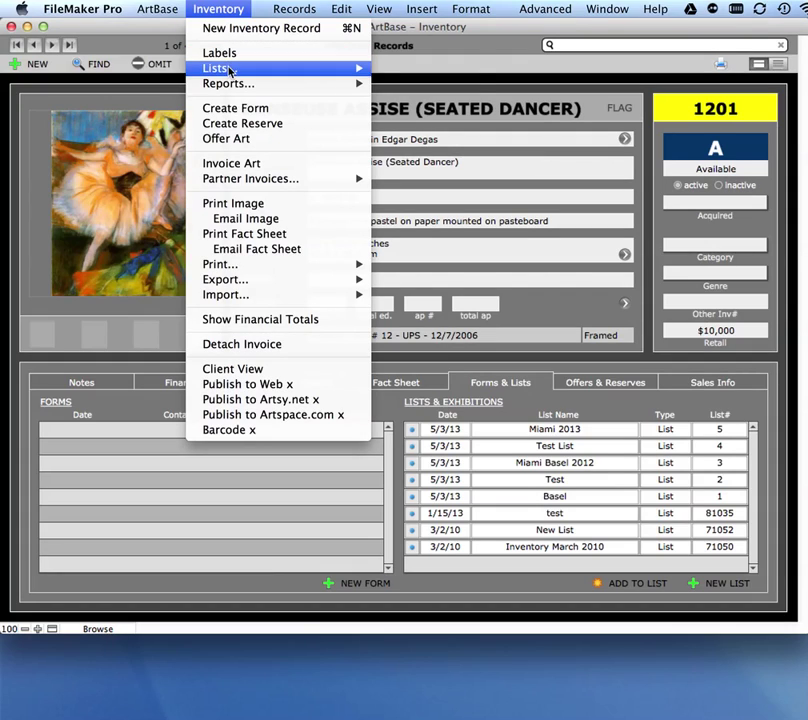
{"action": "mouse_move", "coordinate": [258, 72]}
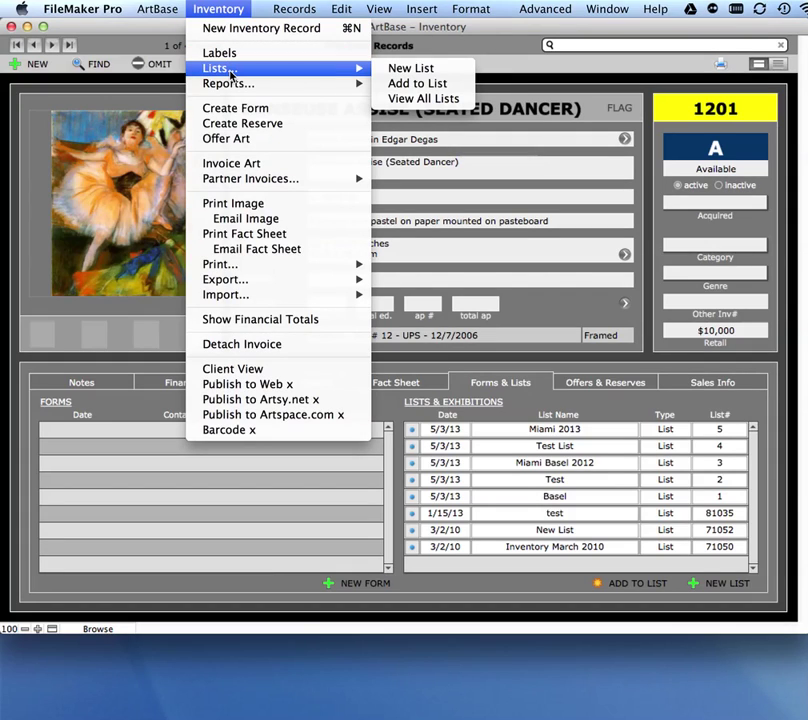
{"action": "left_click", "coordinate": [448, 70]}
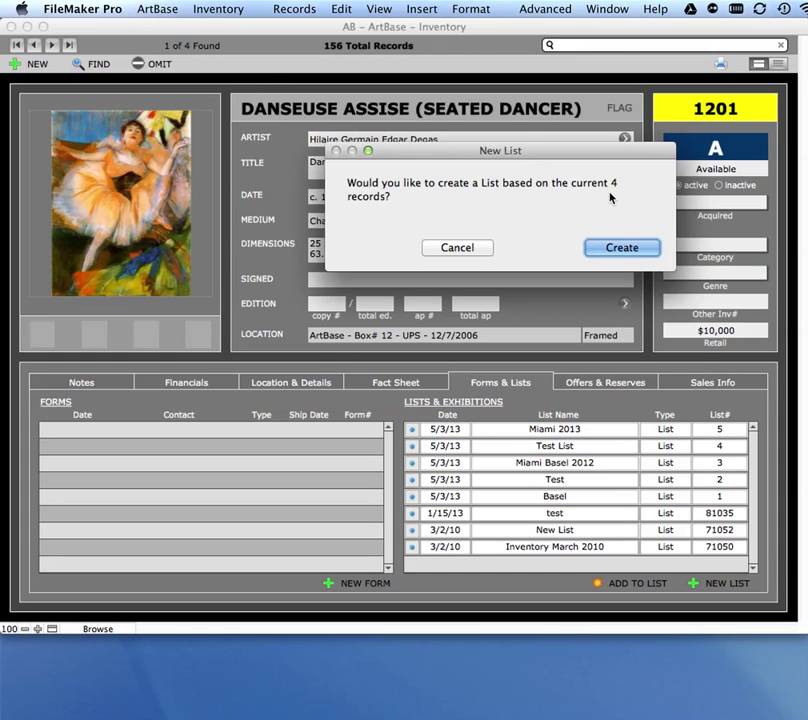
{"action": "left_click", "coordinate": [641, 251]}
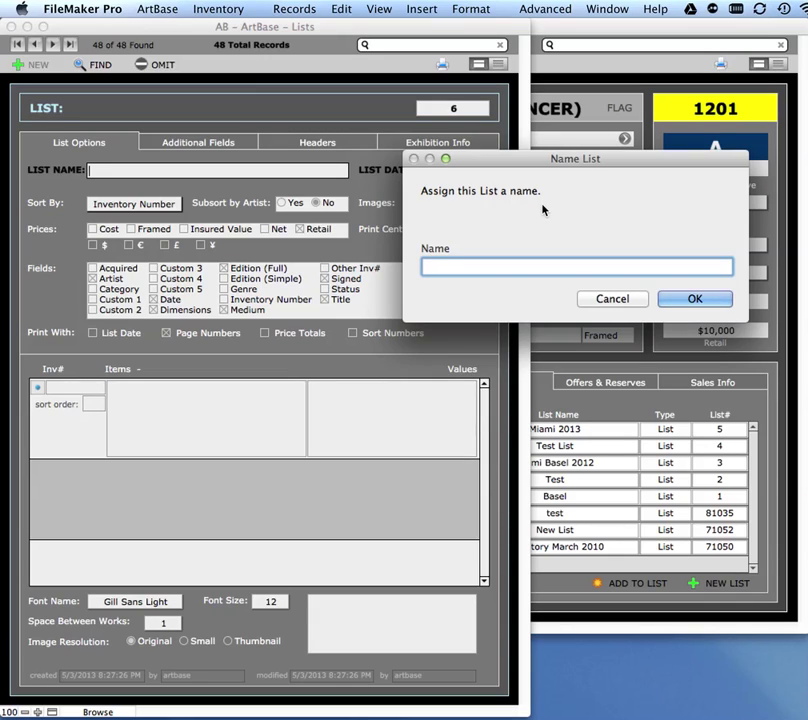
{"action": "type", "text": "Miami 2013"}
{"action": "left_click", "coordinate": [690, 298]}
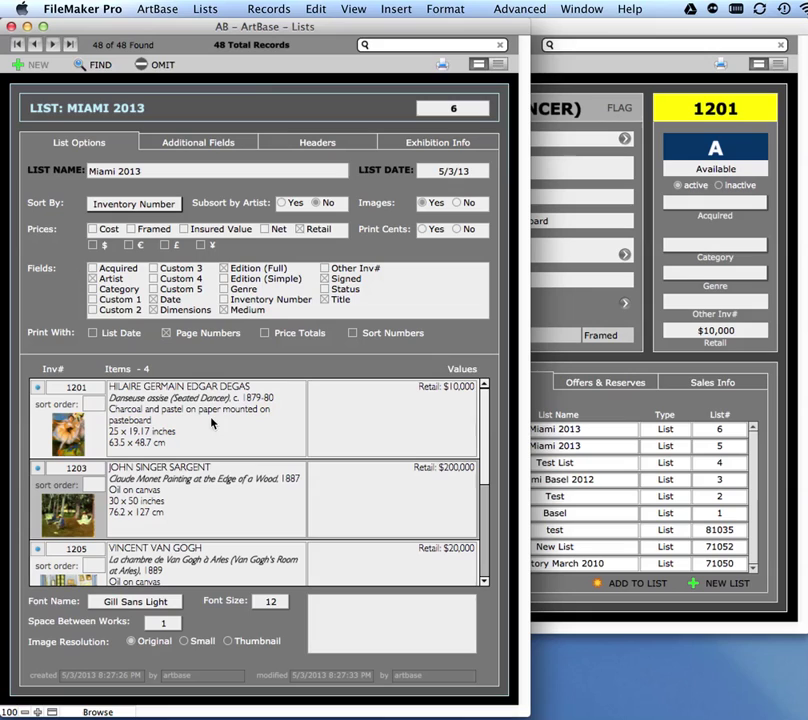
Set the Miami 2013 list to sort by List Number
{"action": "mouse_move", "coordinate": [486, 426]}
{"action": "left_mouse_down"}
{"action": "mouse_move", "coordinate": [485, 534]}
{"action": "mouse_move", "coordinate": [486, 413]}
{"action": "left_mouse_up"}
{"action": "left_click", "coordinate": [166, 205]}
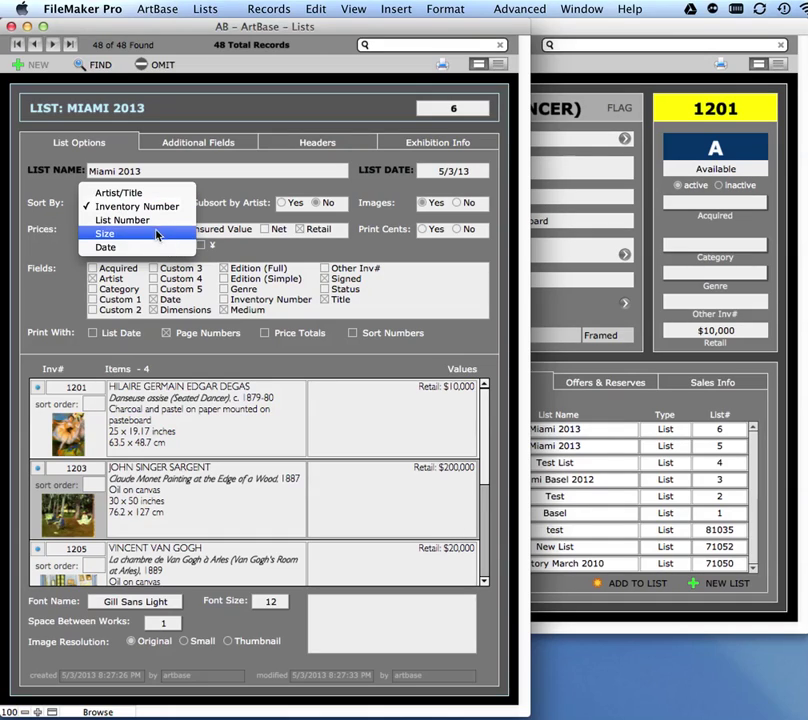
{"action": "left_click", "coordinate": [155, 221]}
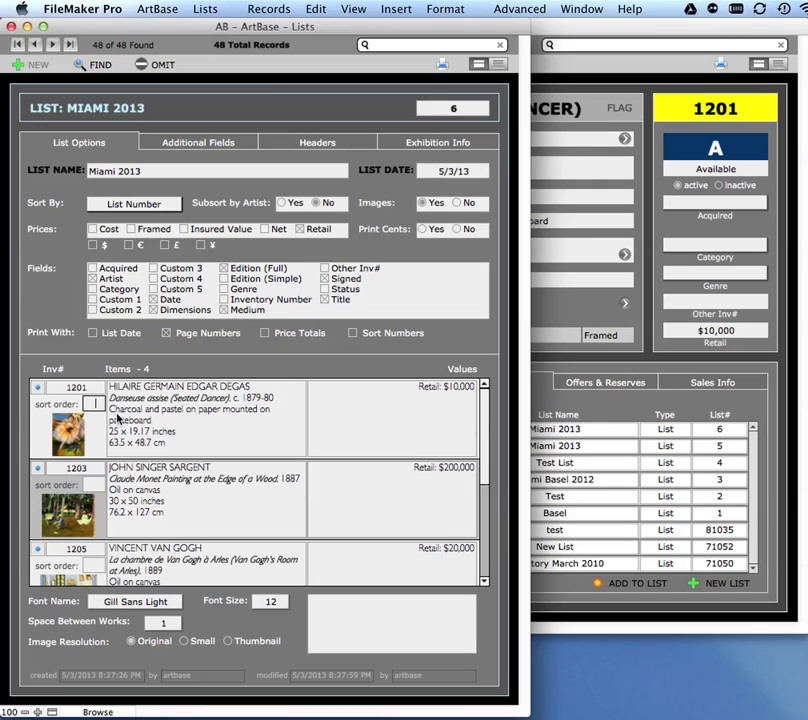
Assign sort orders to the works: Sargent 1, Van Gogh 3, Demuth 4 and Degas 21
{"action": "type", "text": "2"}
{"action": "key", "text": "Return"}
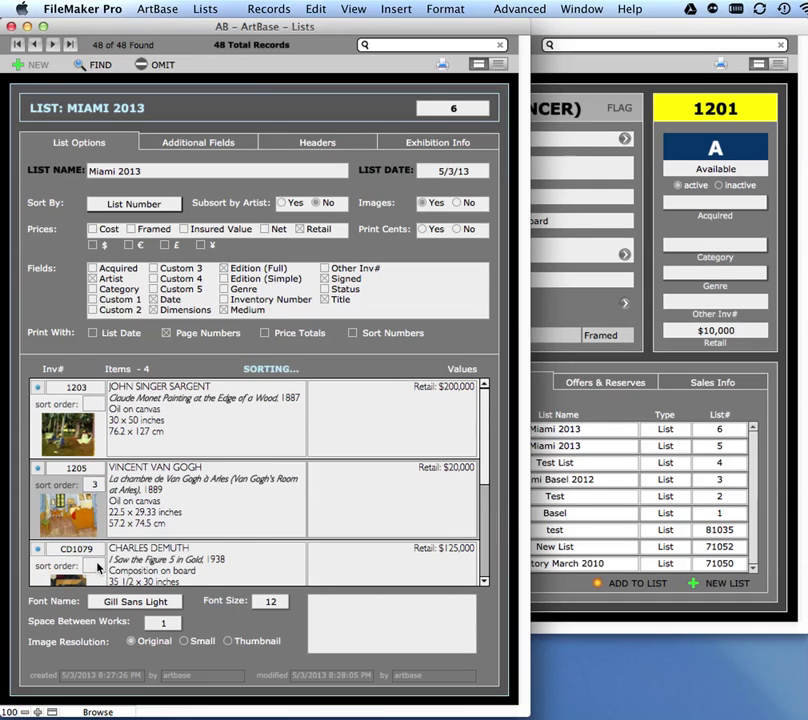
{"action": "scroll", "coordinate": [400, 520], "scroll_direction": "down", "scroll_amount": 1}
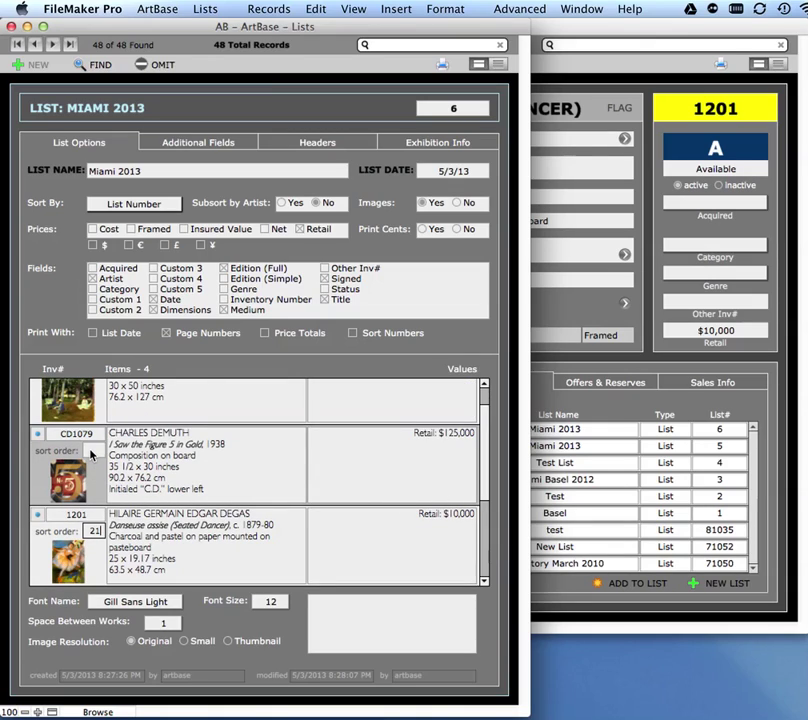
{"action": "type", "text": "1"}
{"action": "key", "text": "Return"}
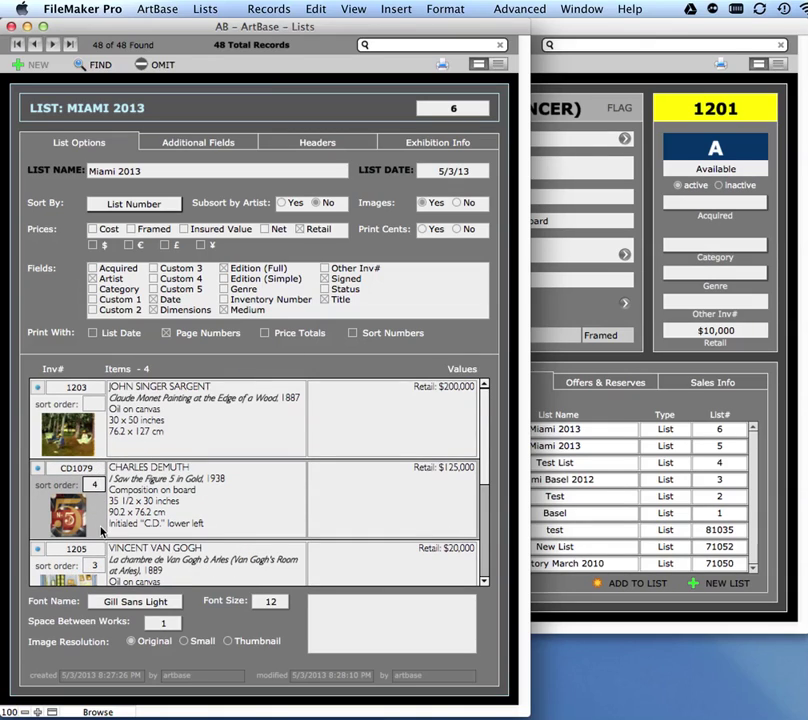
{"action": "left_click", "coordinate": [95, 404]}
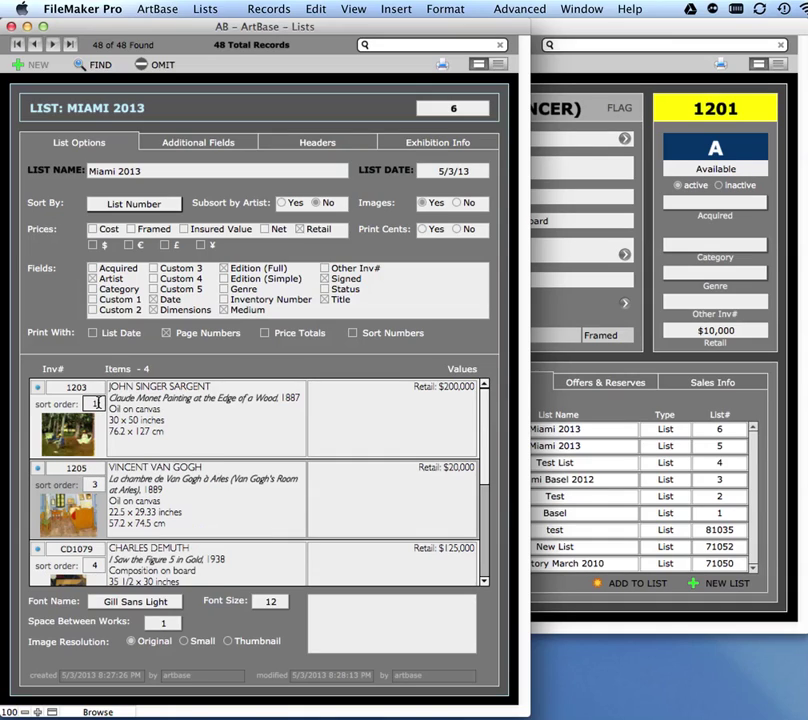
{"action": "left_click", "coordinate": [82, 352]}
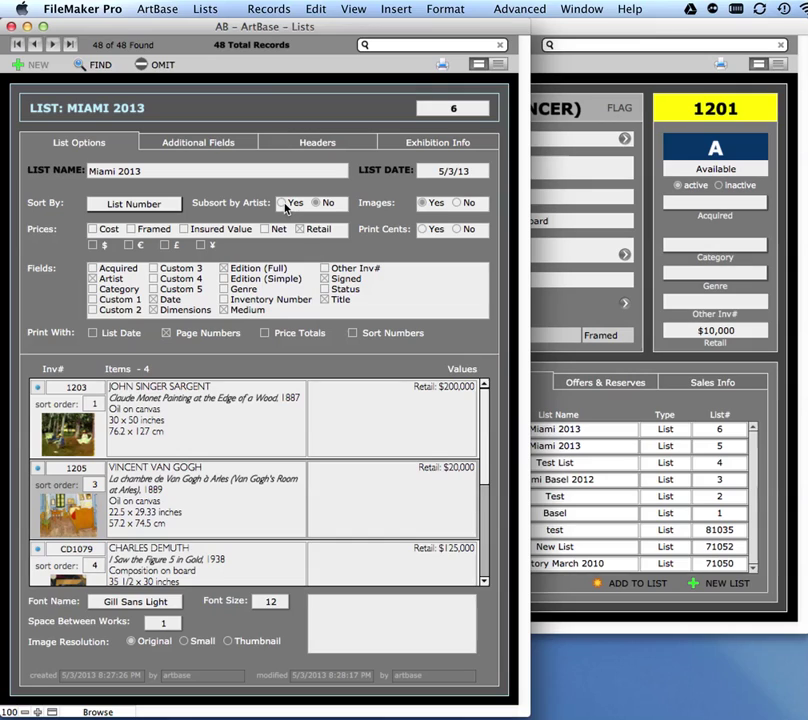
Preview the printed list to check the order of the works and return to the list record
{"action": "left_click", "coordinate": [441, 67]}
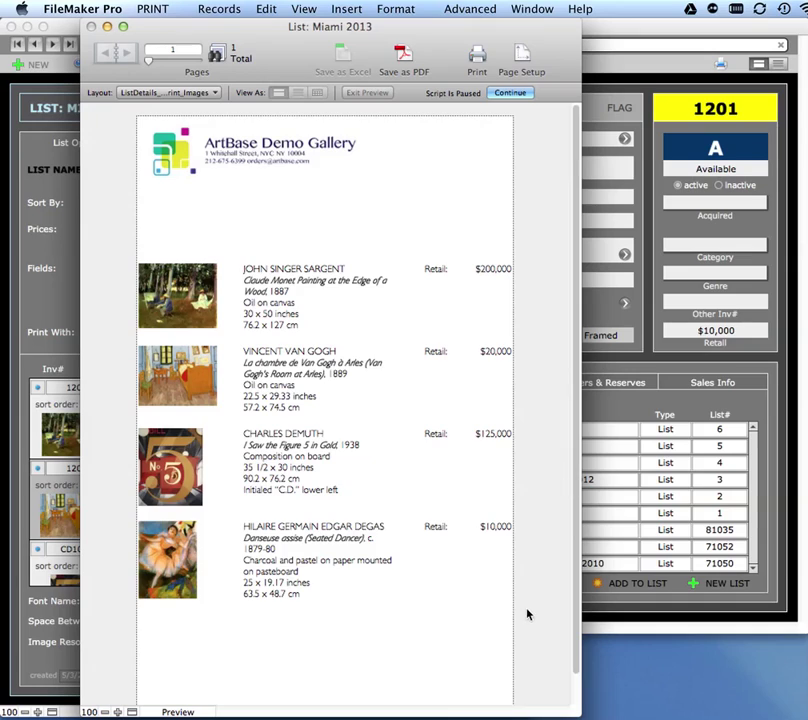
{"action": "left_click", "coordinate": [512, 94]}
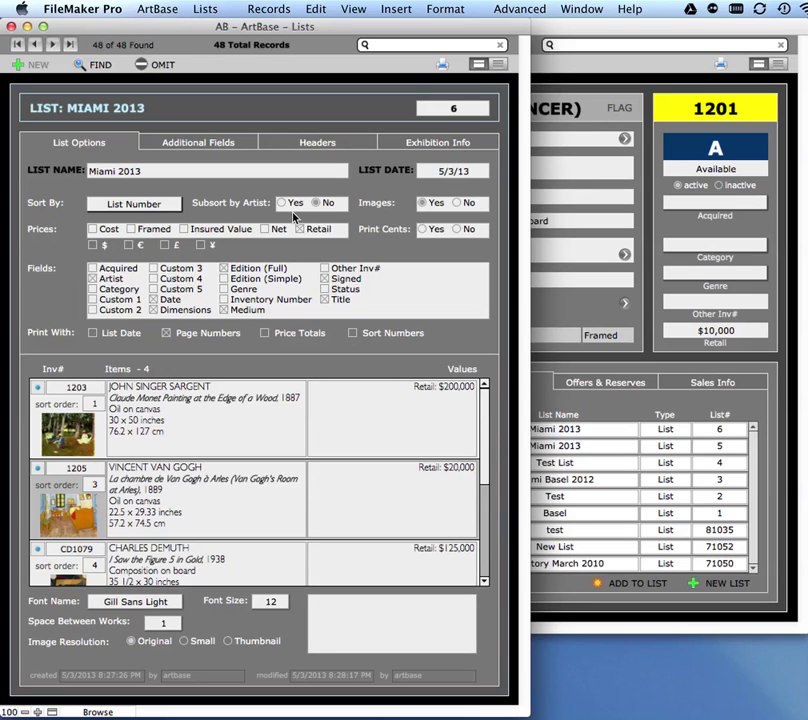
{"action": "left_click", "coordinate": [443, 65]}
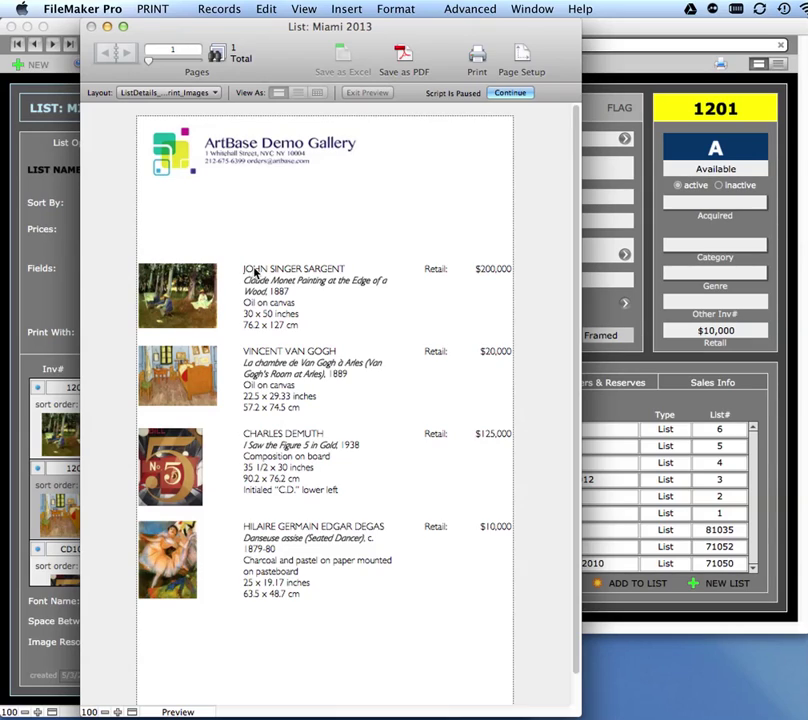
{"action": "left_click", "coordinate": [508, 93]}
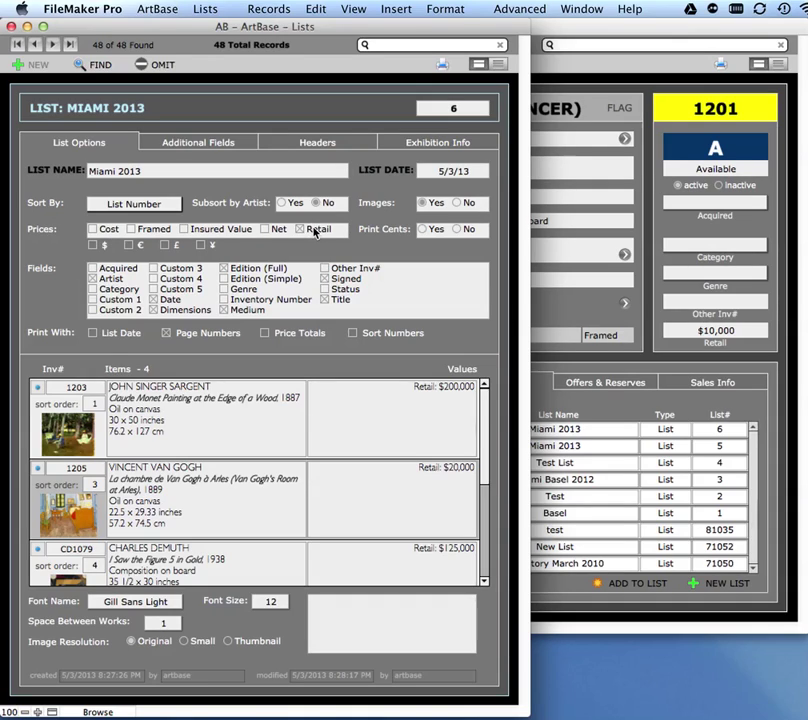
Include Cost prices with $ and € currencies in the list and check them in the print preview
{"action": "left_click", "coordinate": [93, 231]}
{"action": "left_click", "coordinate": [130, 246]}
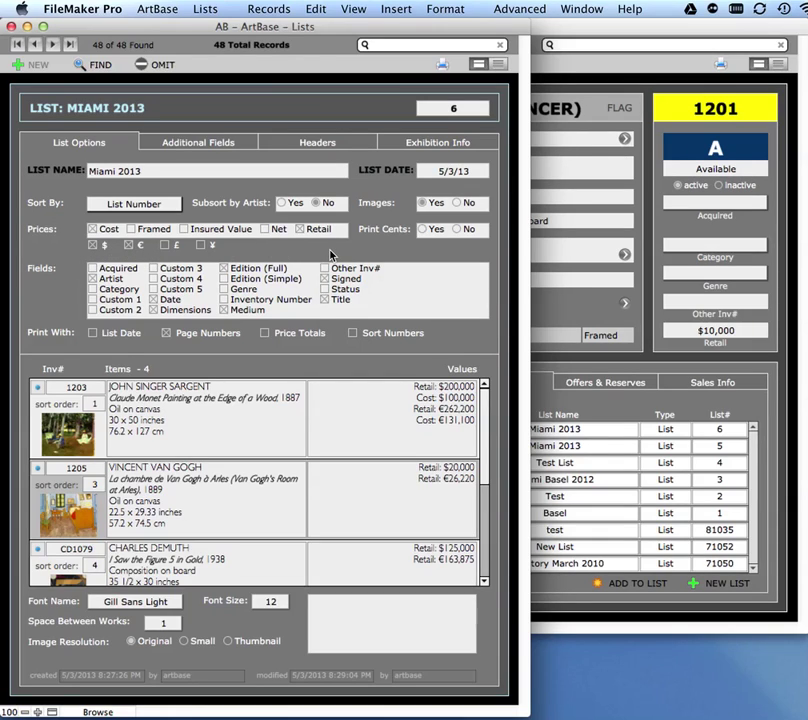
{"action": "left_click", "coordinate": [443, 65]}
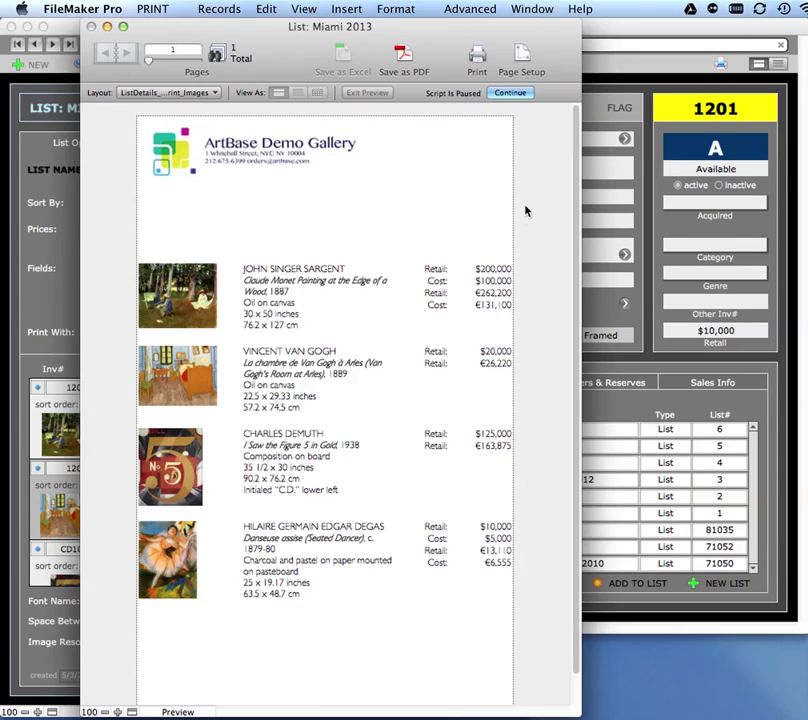
{"action": "left_click", "coordinate": [510, 93]}
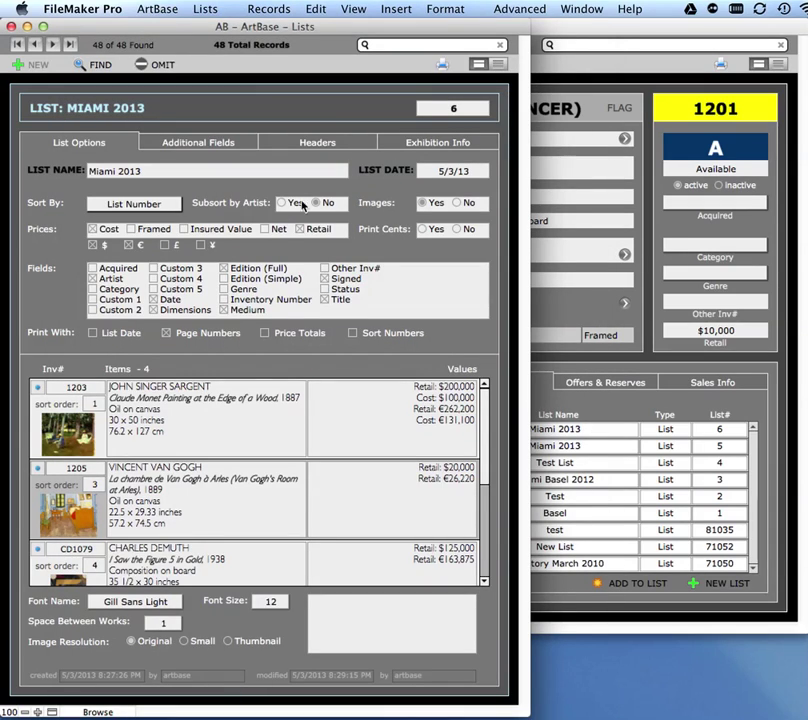
Remove the € currency and set Print Cents to No, checking the prices in the print preview
{"action": "left_click", "coordinate": [128, 245]}
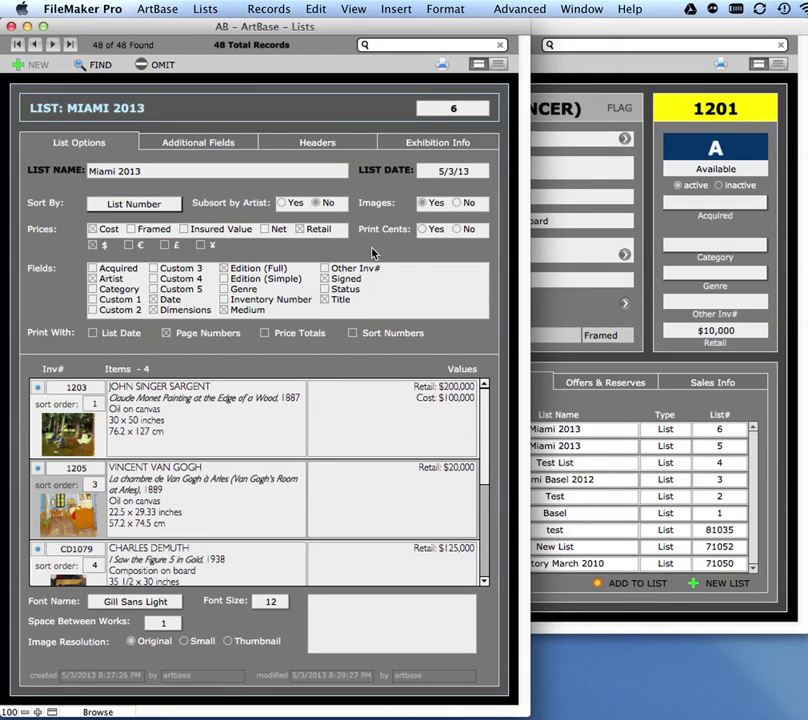
{"action": "left_click", "coordinate": [469, 229]}
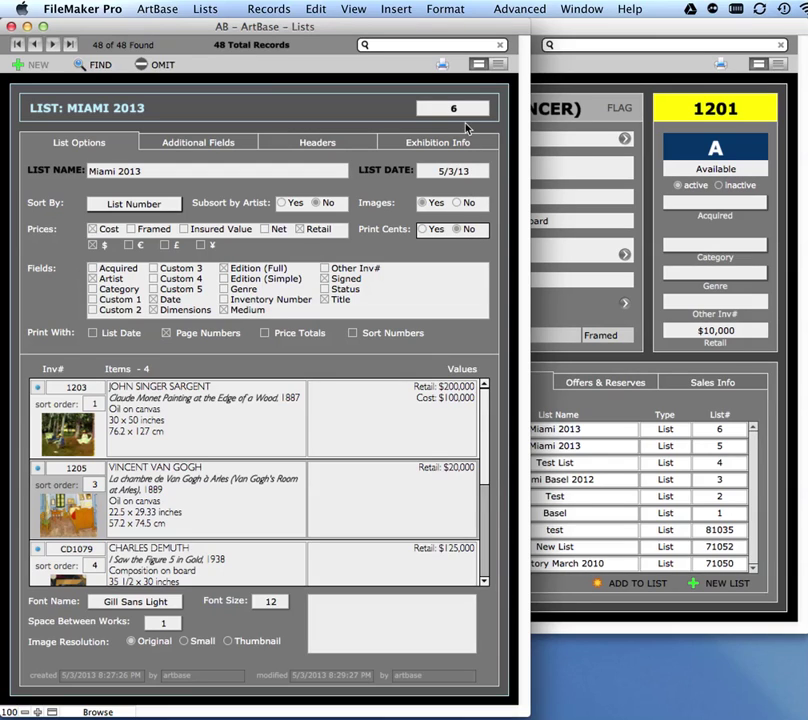
{"action": "left_click", "coordinate": [442, 66]}
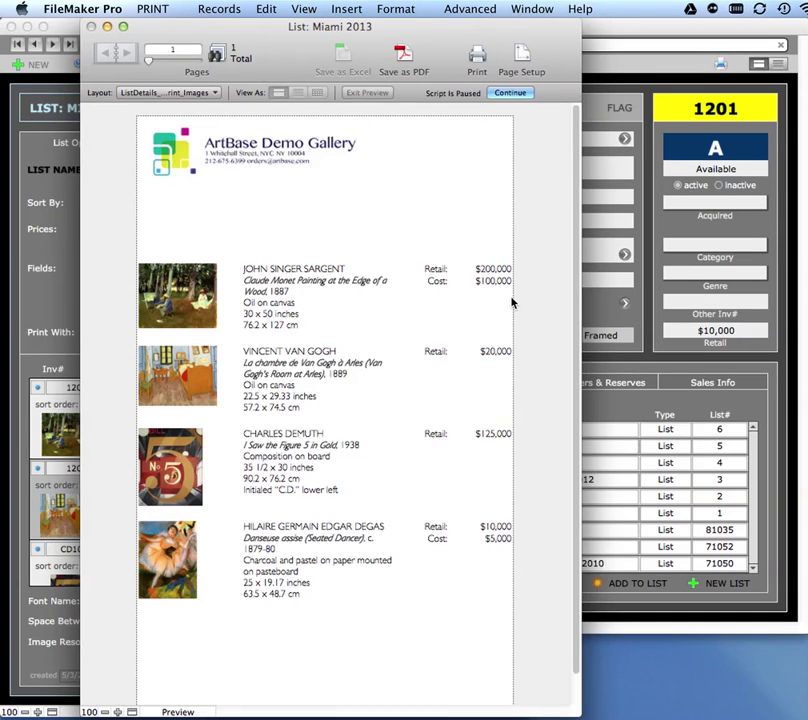
{"action": "left_click", "coordinate": [509, 92]}
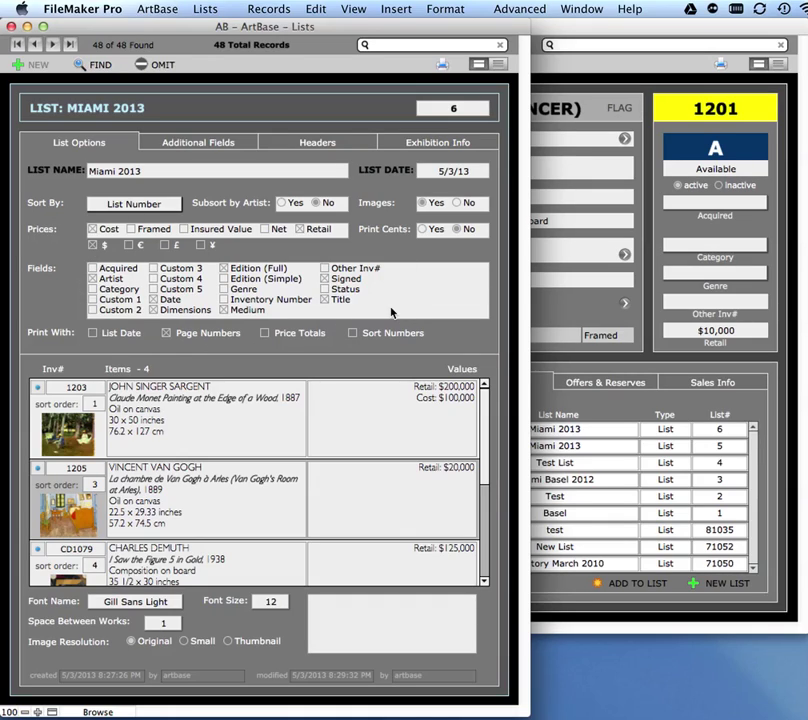
Examine the additional fields available for the printed list and compare them with the main list options
{"action": "left_click", "coordinate": [242, 148]}
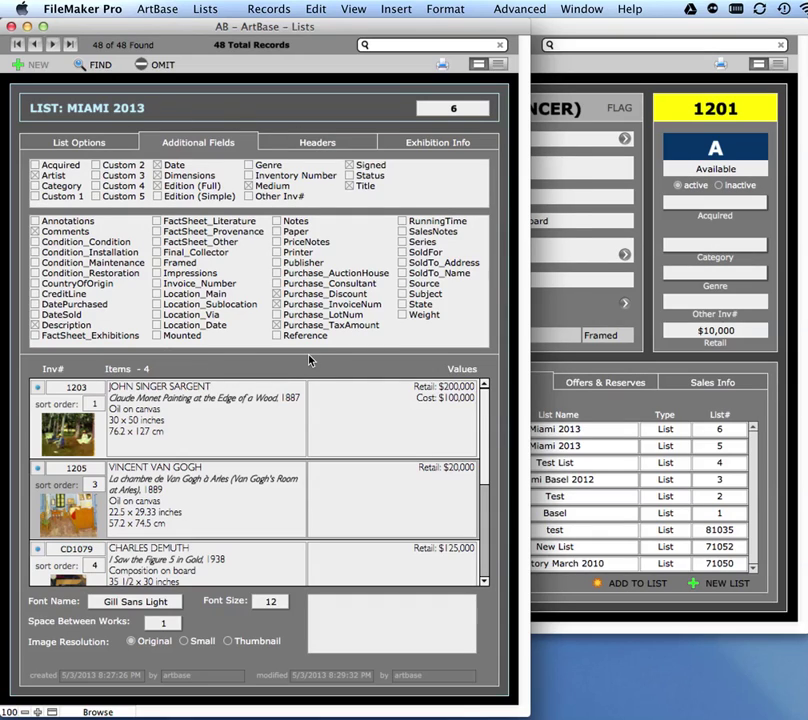
{"action": "left_click", "coordinate": [126, 148]}
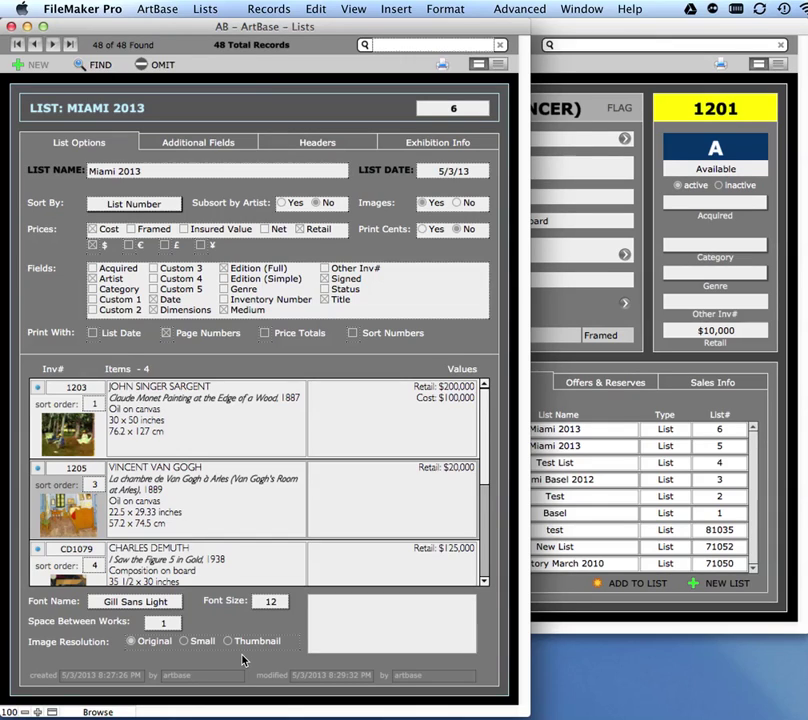
{"action": "left_click", "coordinate": [241, 149]}
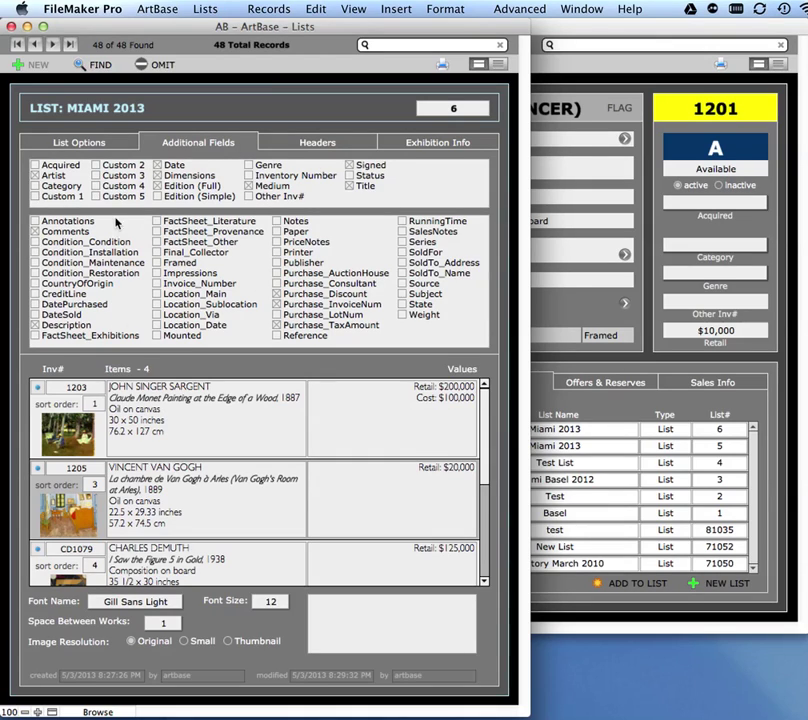
Enter "Miami Basel 2013" as the list's title header for the first page
{"action": "left_click", "coordinate": [295, 147]}
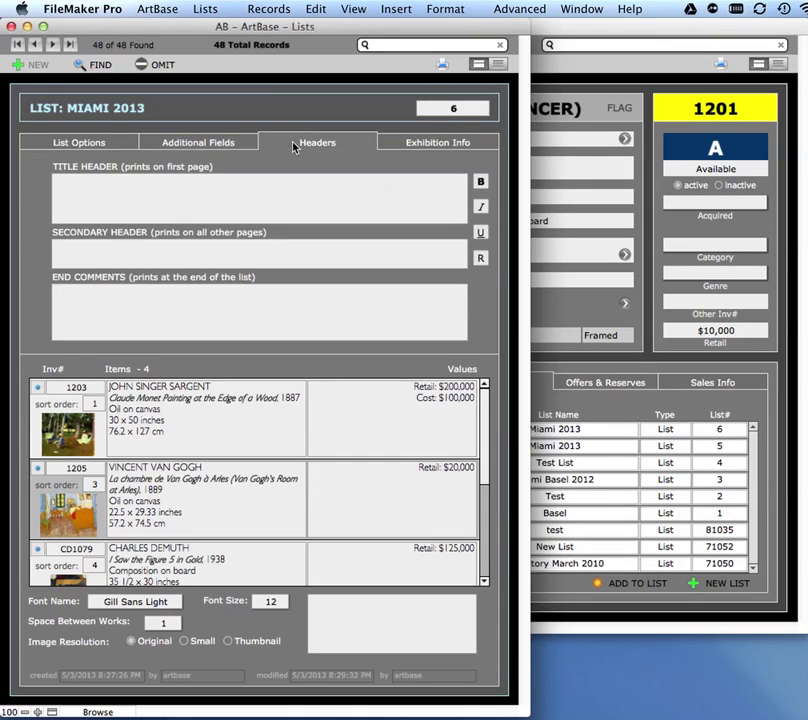
{"action": "left_click", "coordinate": [257, 200]}
{"action": "type", "text": "Miami "}
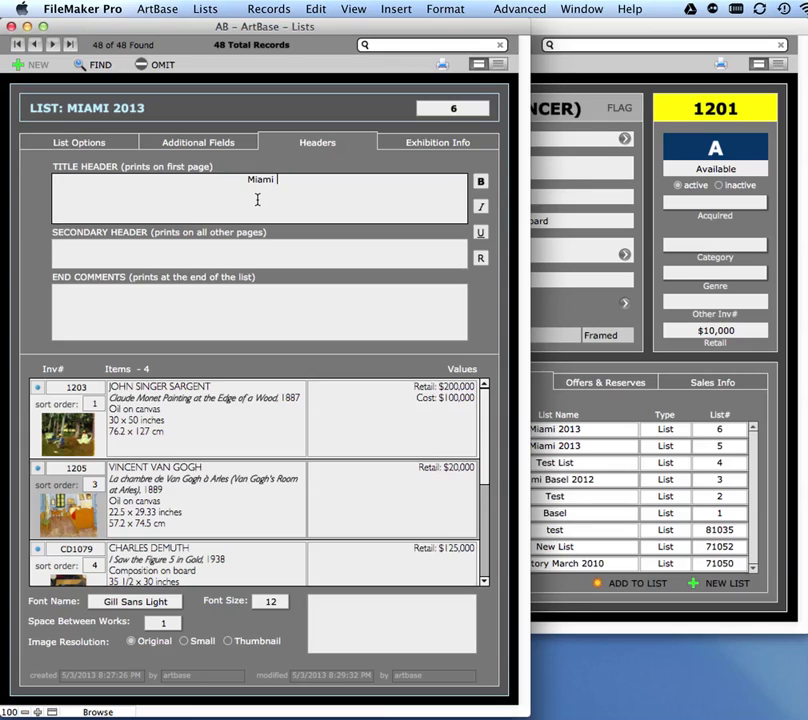
{"action": "type", "text": "Basel 2013"}
{"action": "left_click", "coordinate": [483, 303]}
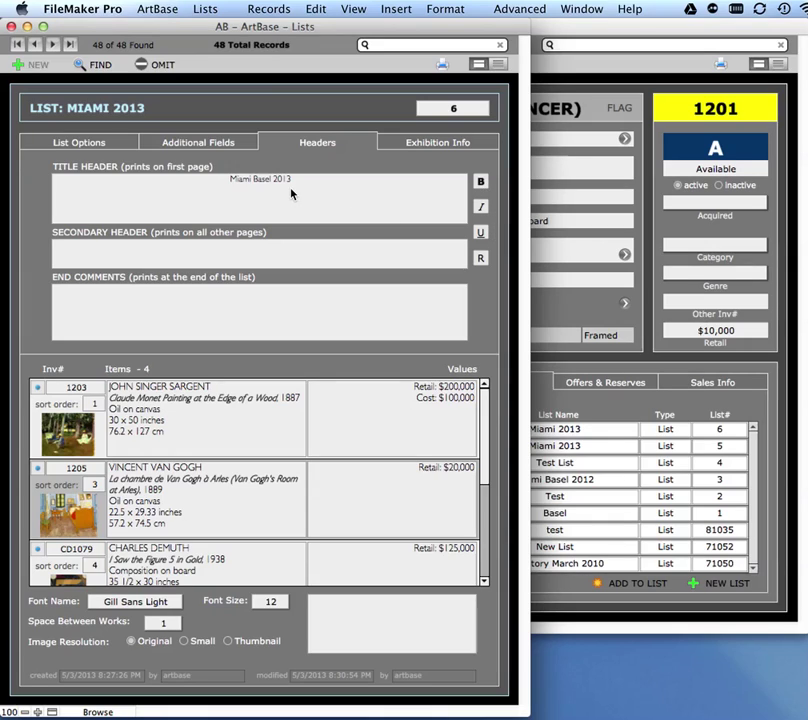
Make the title header text italic and underlined
{"action": "left_click_drag", "start_coordinate": [294, 193], "coordinate": [281, 158]}
{"action": "left_click", "coordinate": [480, 207]}
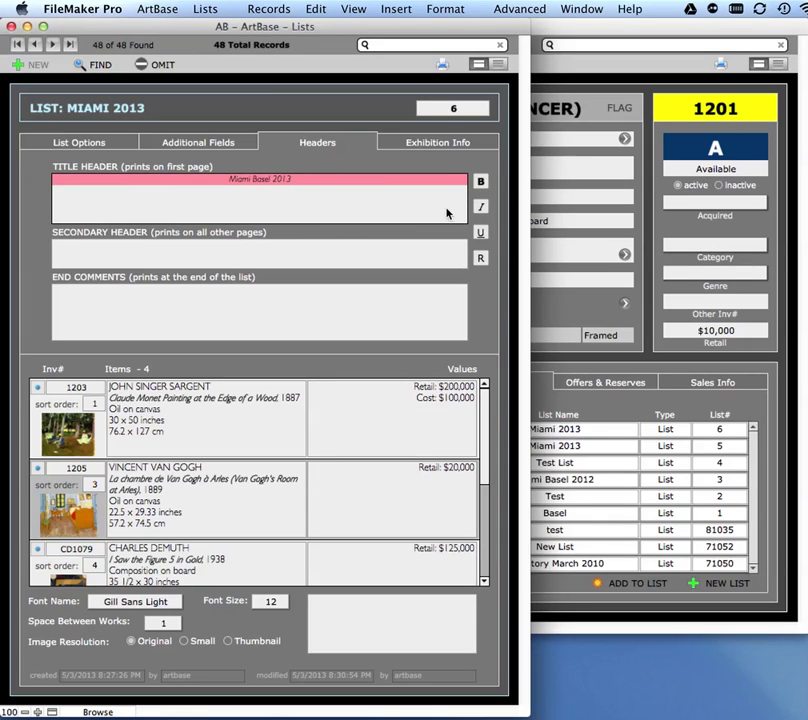
{"action": "left_click", "coordinate": [481, 234]}
{"action": "left_click", "coordinate": [167, 254]}
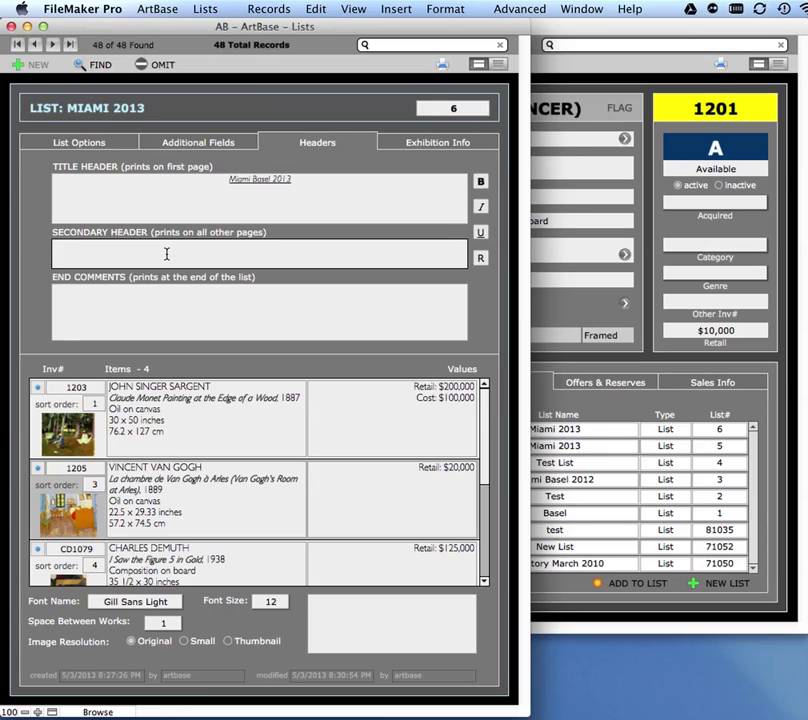
{"action": "left_click", "coordinate": [170, 308]}
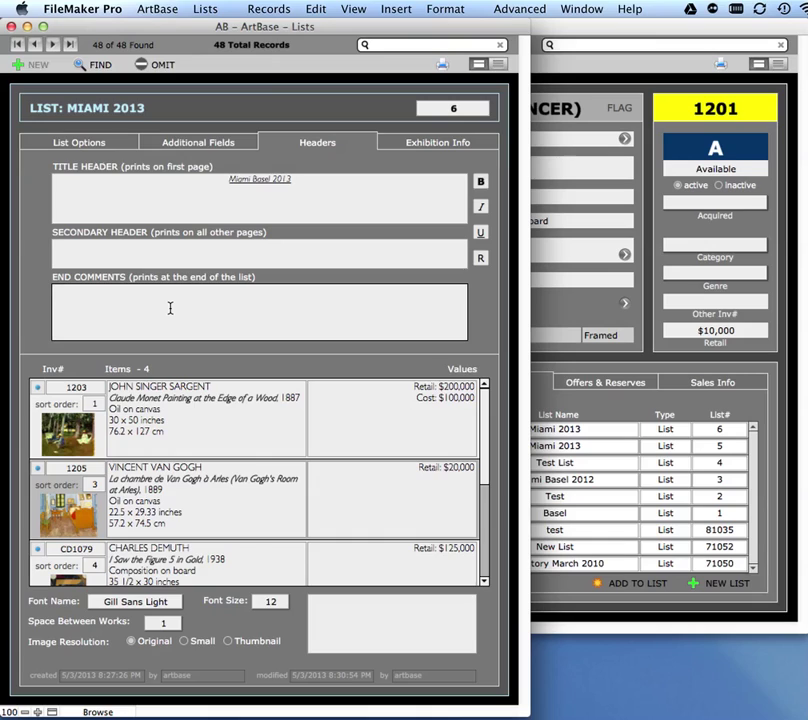
{"action": "left_click", "coordinate": [488, 340]}
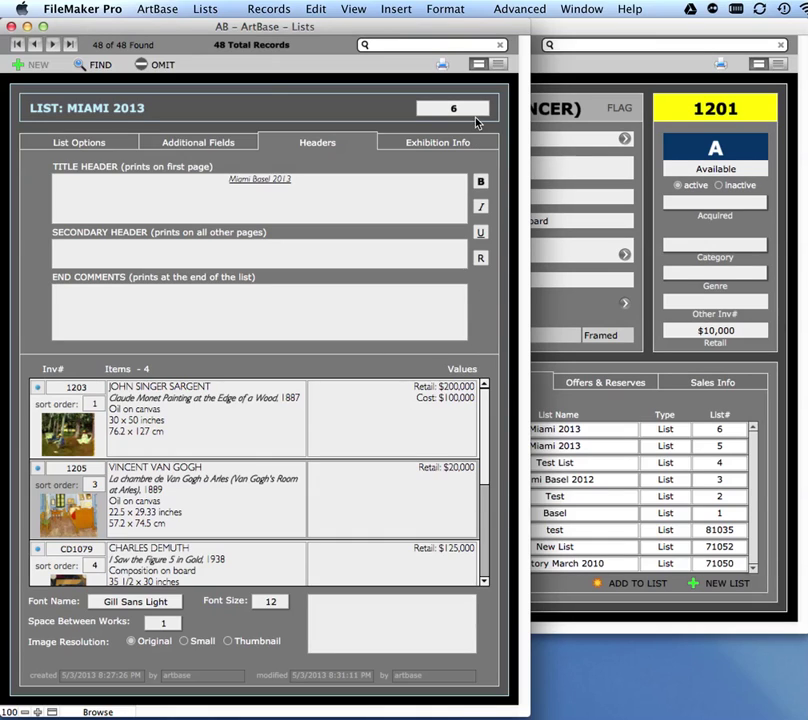
Review the list's exhibition info and check the list with its title header in the print preview
{"action": "left_click", "coordinate": [475, 143]}
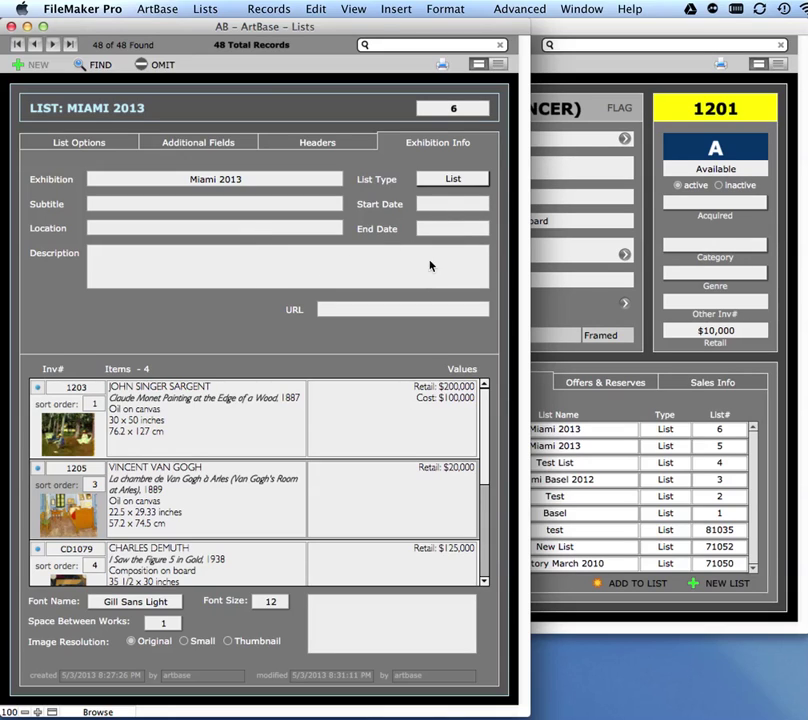
{"action": "left_click", "coordinate": [418, 311]}
{"action": "left_click", "coordinate": [113, 146]}
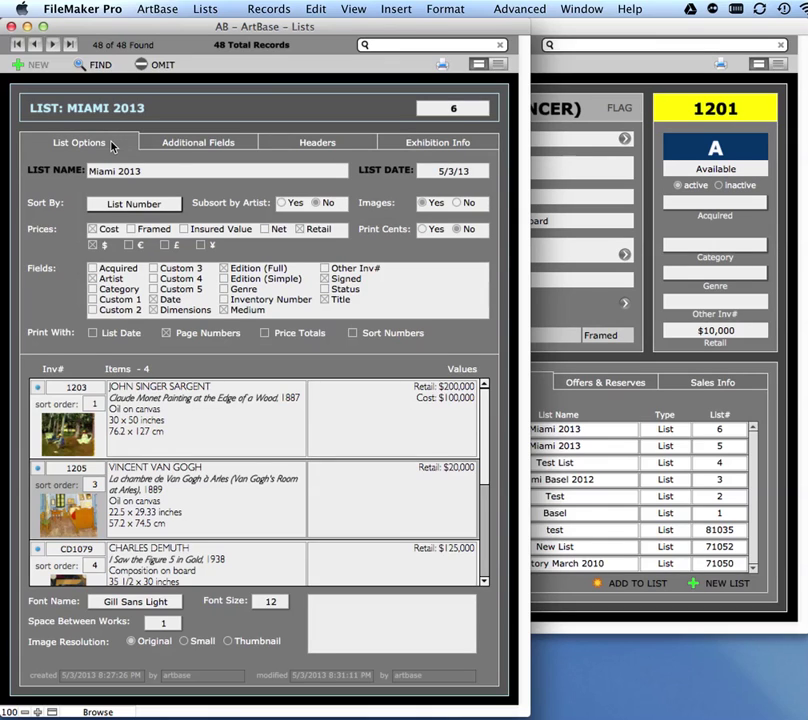
{"action": "left_click", "coordinate": [441, 68]}
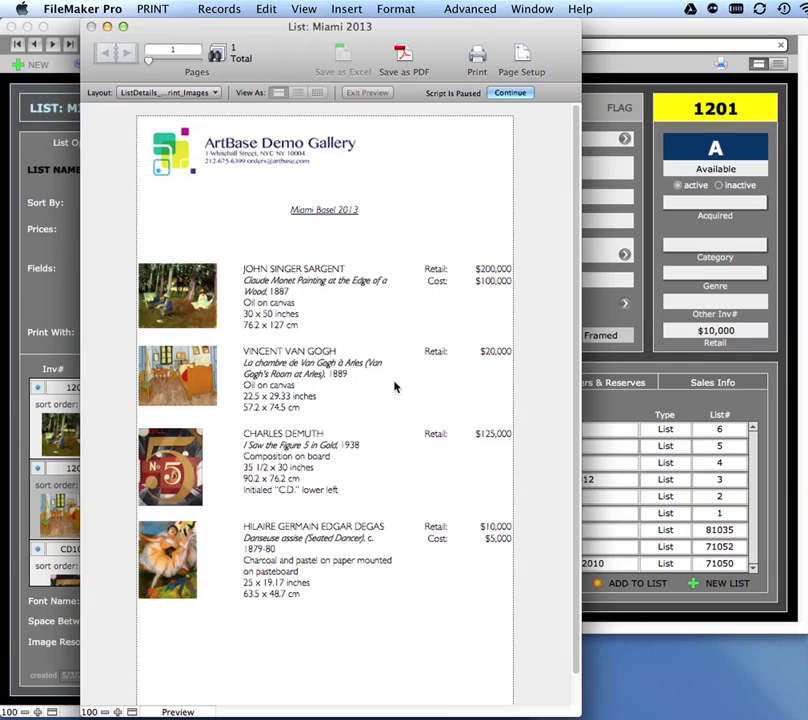
{"action": "left_click", "coordinate": [510, 93]}
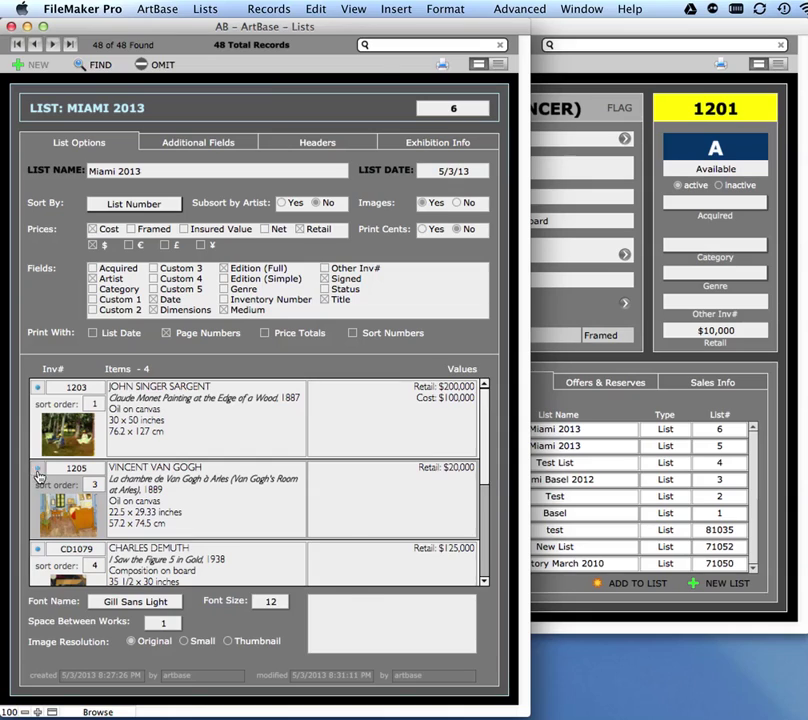
Open the list details of Van Gogh's artwork 1205 and shorten its title to "La chambre de Van Gogh à Arles"
{"action": "left_click", "coordinate": [37, 472]}
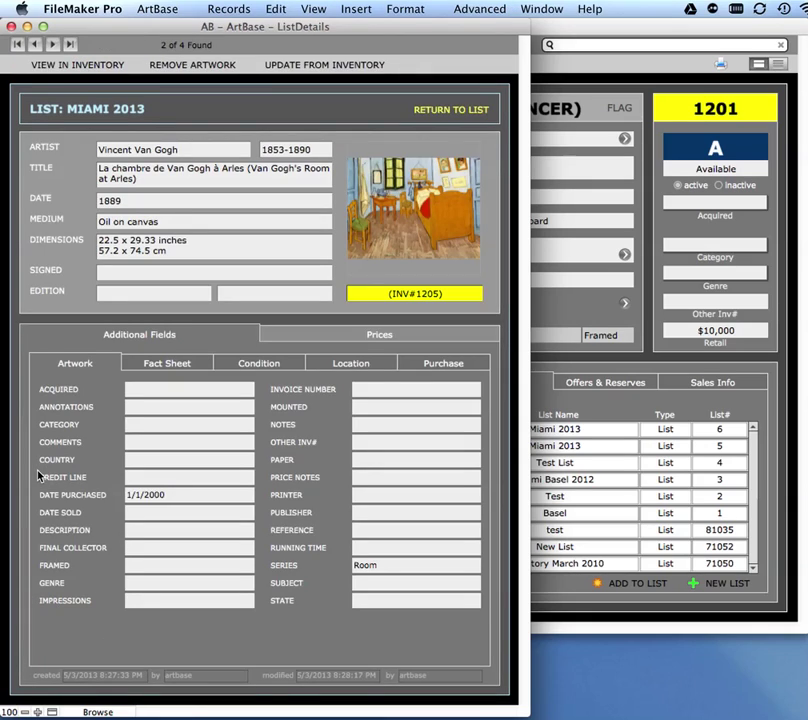
{"action": "left_click", "coordinate": [241, 175]}
{"action": "left_click_drag", "start_coordinate": [245, 175], "coordinate": [254, 202]}
{"action": "key", "text": "BackSpace"}
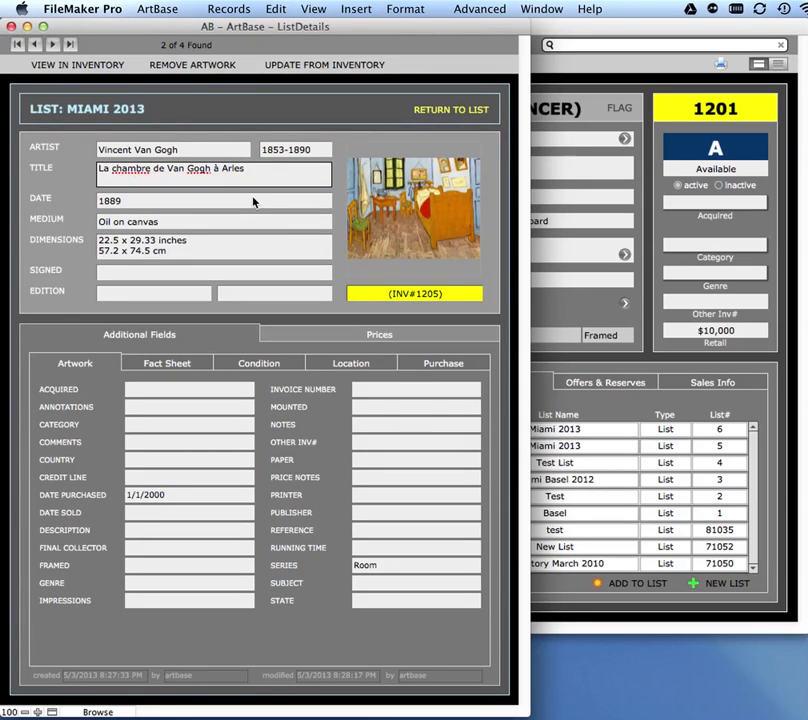
{"action": "left_click", "coordinate": [340, 210]}
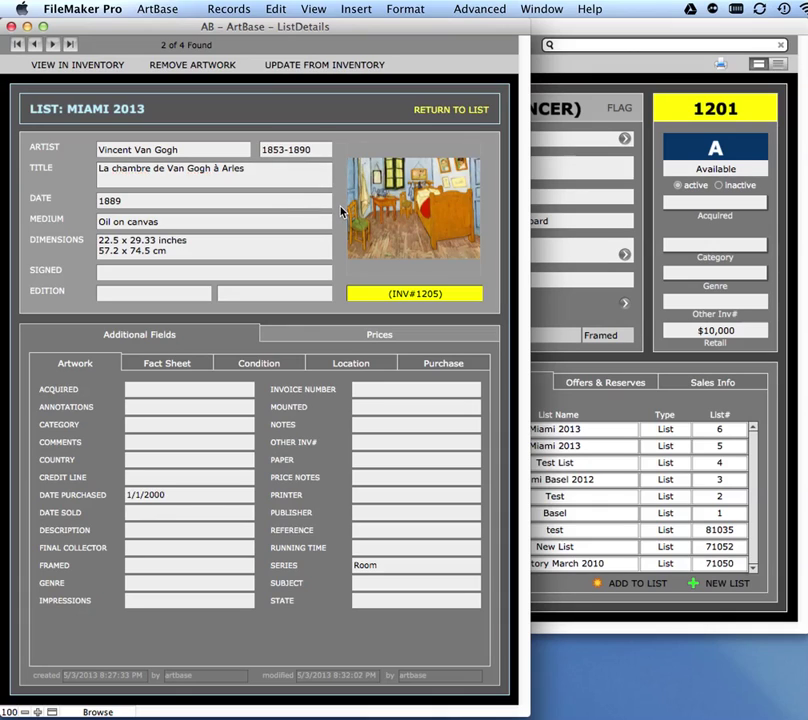
View artwork 1205 in the inventory and compare its title with the one in the list details
{"action": "left_click", "coordinate": [77, 66]}
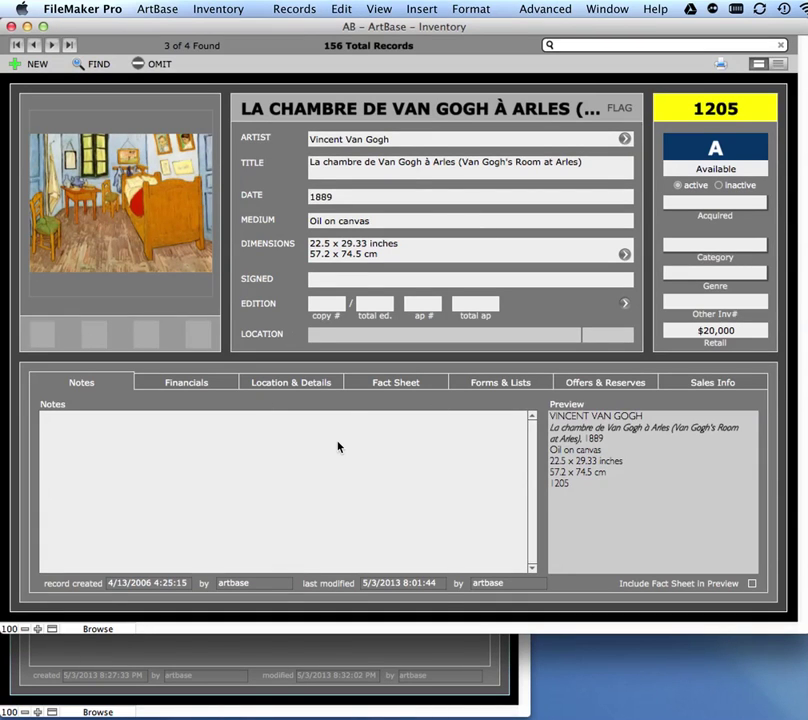
{"action": "left_click", "coordinate": [507, 644]}
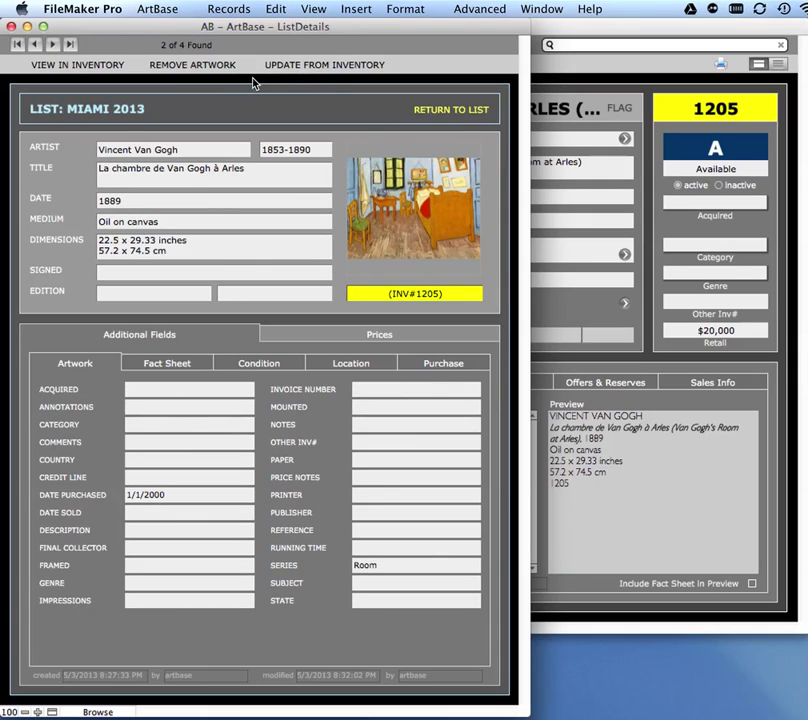
{"action": "left_click", "coordinate": [559, 90]}
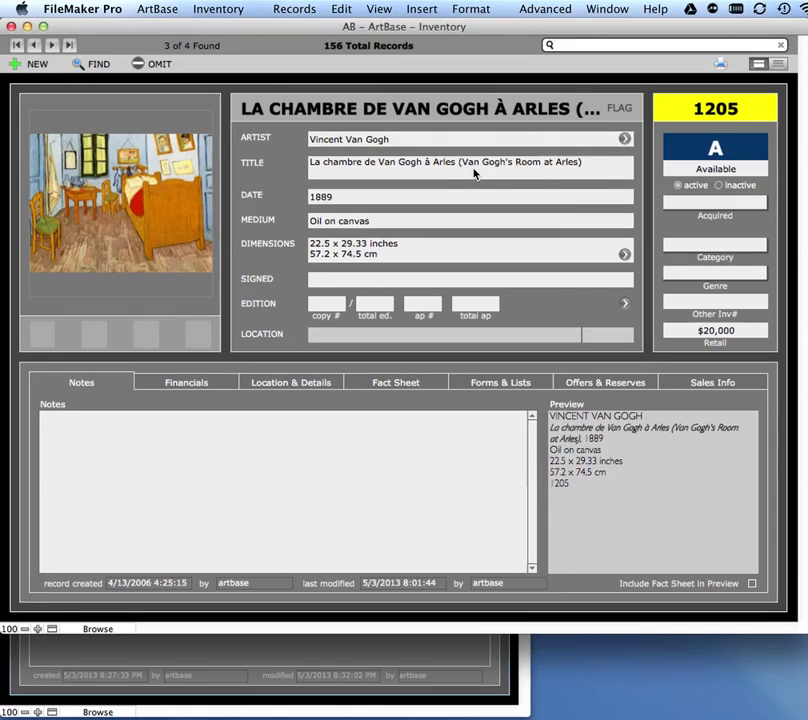
{"action": "left_click", "coordinate": [504, 658]}
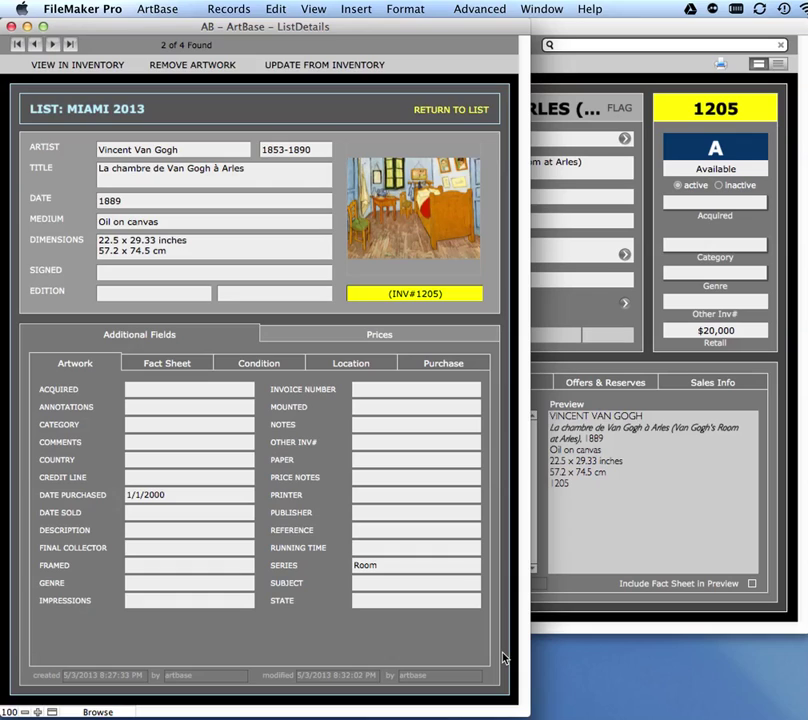
Overwrite the artwork detail fields of all items on the list with the inventory data and return to the list
{"action": "left_click", "coordinate": [369, 67]}
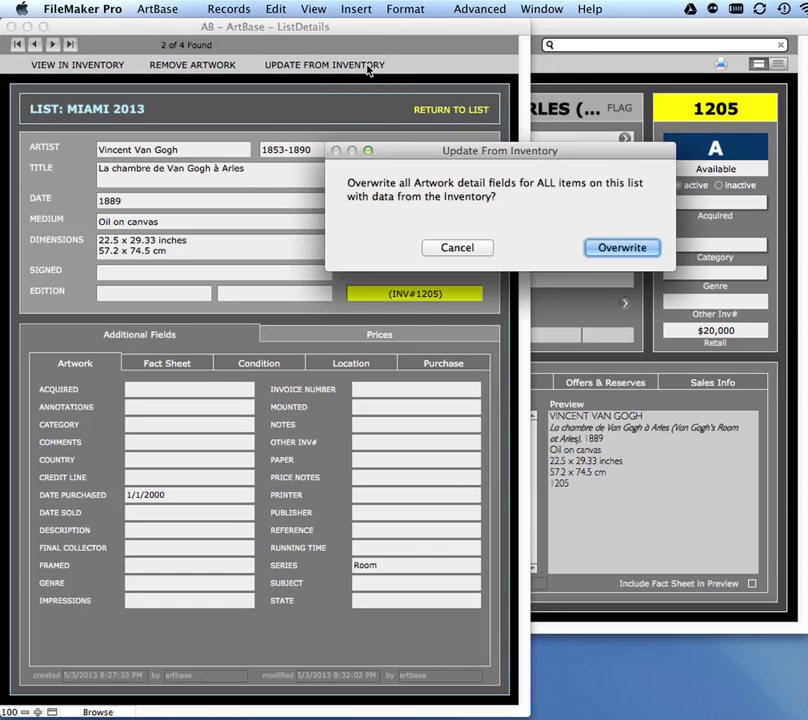
{"action": "left_click", "coordinate": [621, 248]}
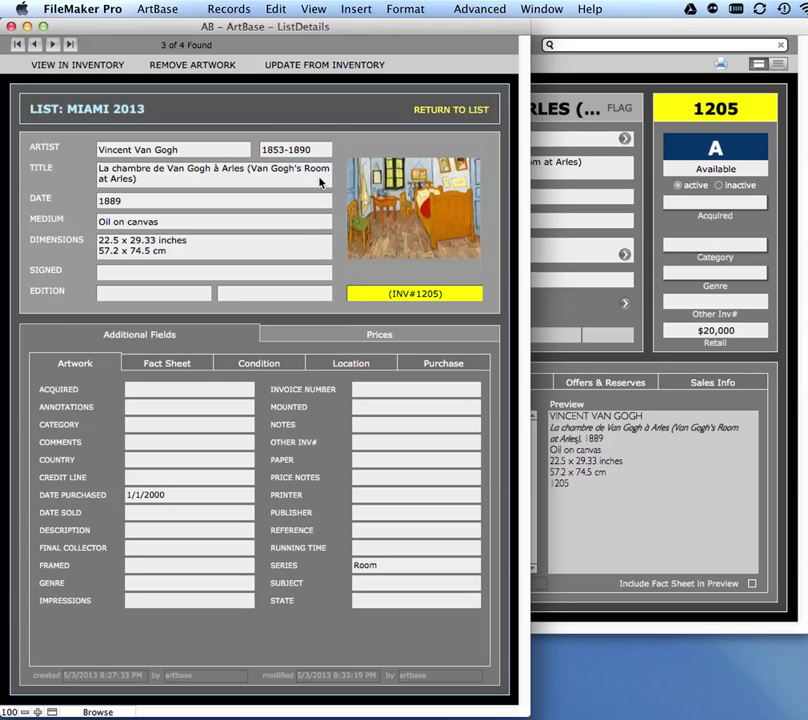
{"action": "left_click", "coordinate": [450, 110]}
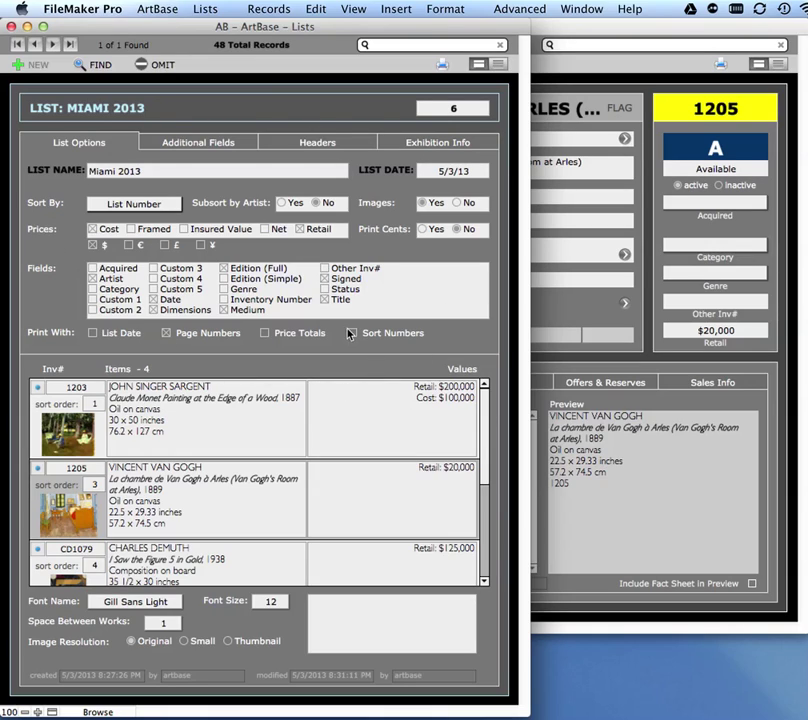
Examine the default options for lists in the ArtBase settings and return to the Miami 2013 list
{"action": "left_click", "coordinate": [168, 10]}
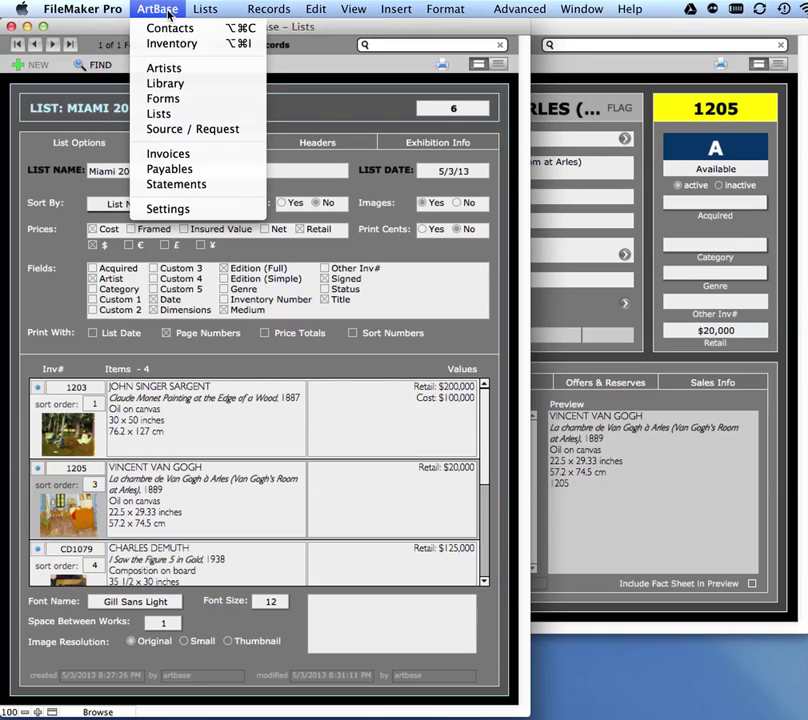
{"action": "left_click", "coordinate": [207, 211]}
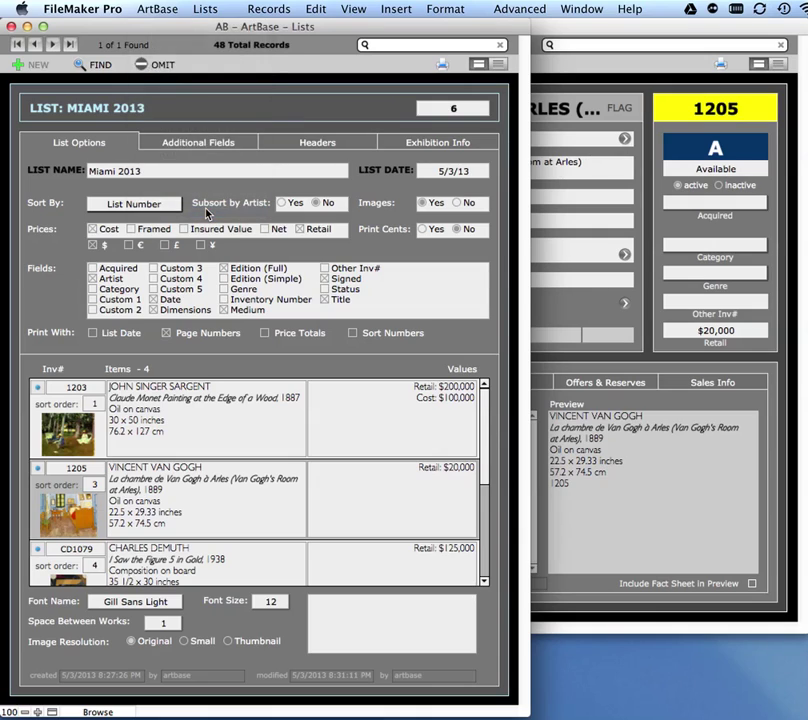
{"action": "left_click", "coordinate": [60, 300]}
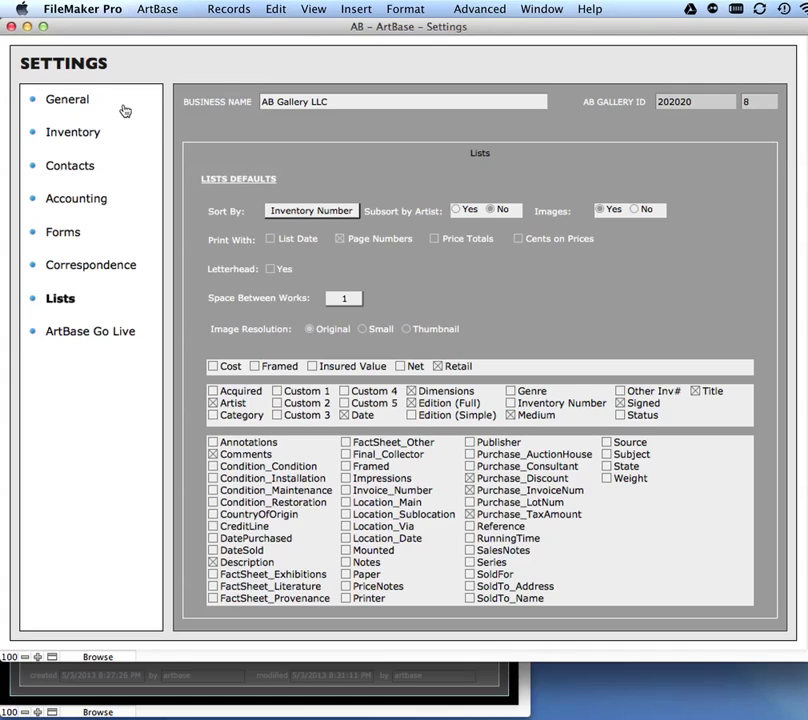
{"action": "left_click", "coordinate": [11, 26]}
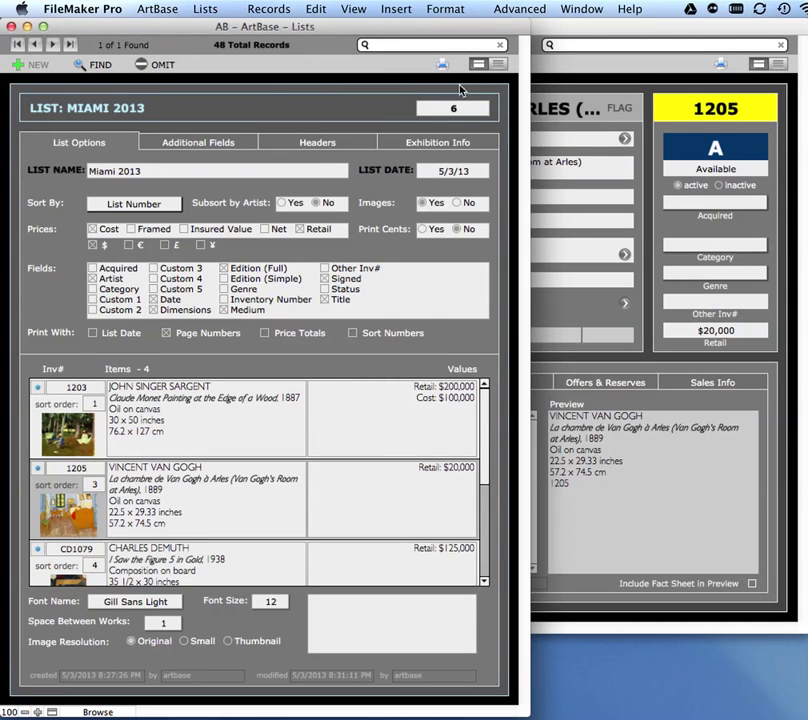